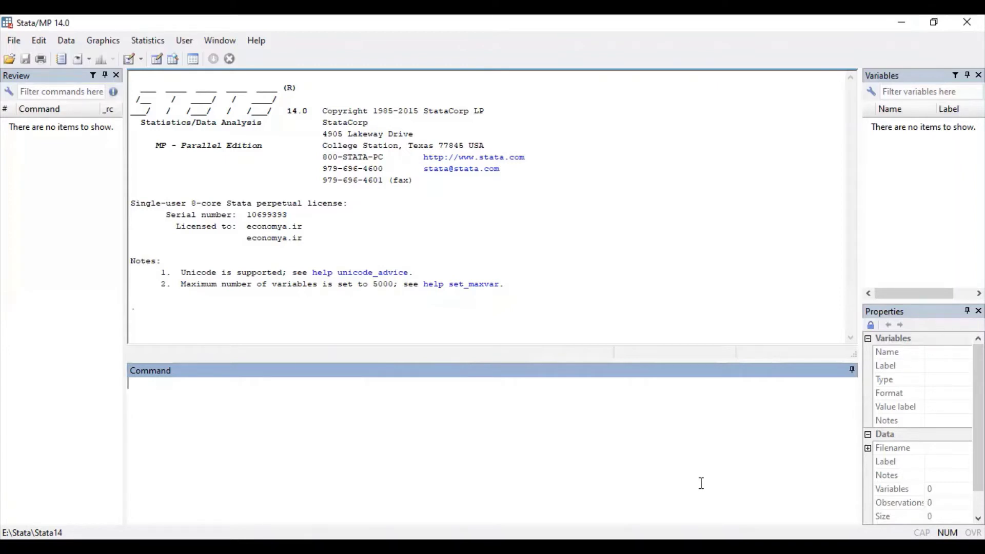
# - Import ln FLFP data.xlsx via the Excel spreadsheet importer, using the first row as variable names
pyautogui.click(13, 43)
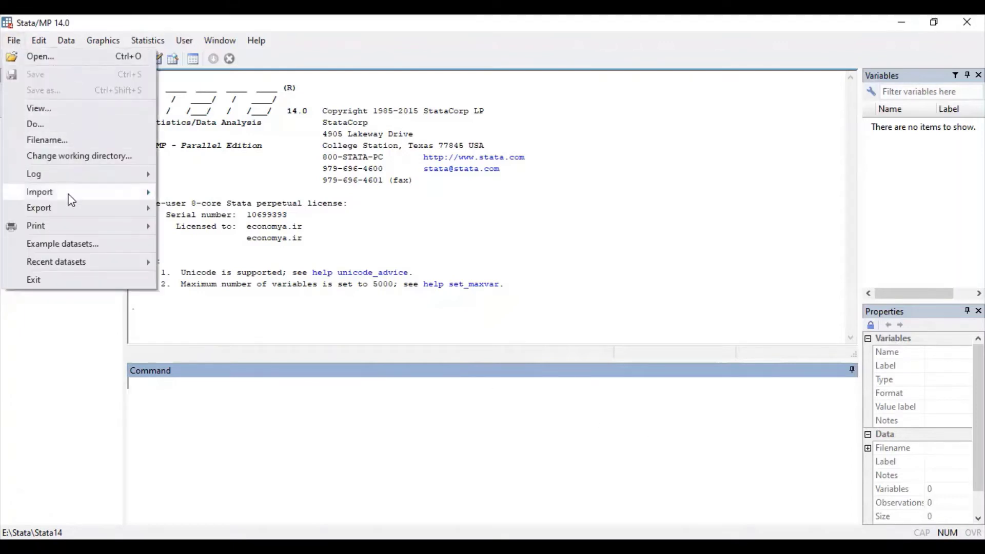
pyautogui.moveTo(71, 199)
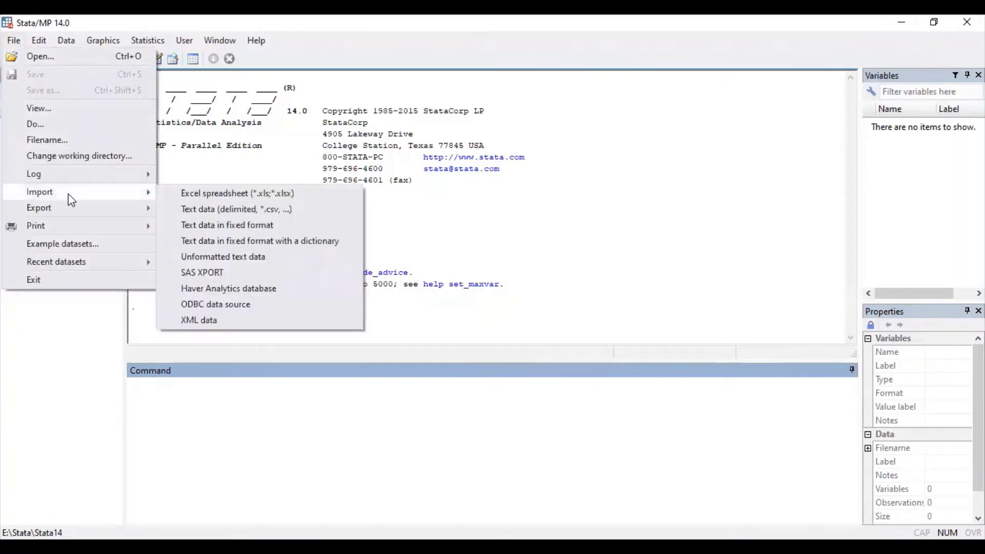
pyautogui.click(201, 193)
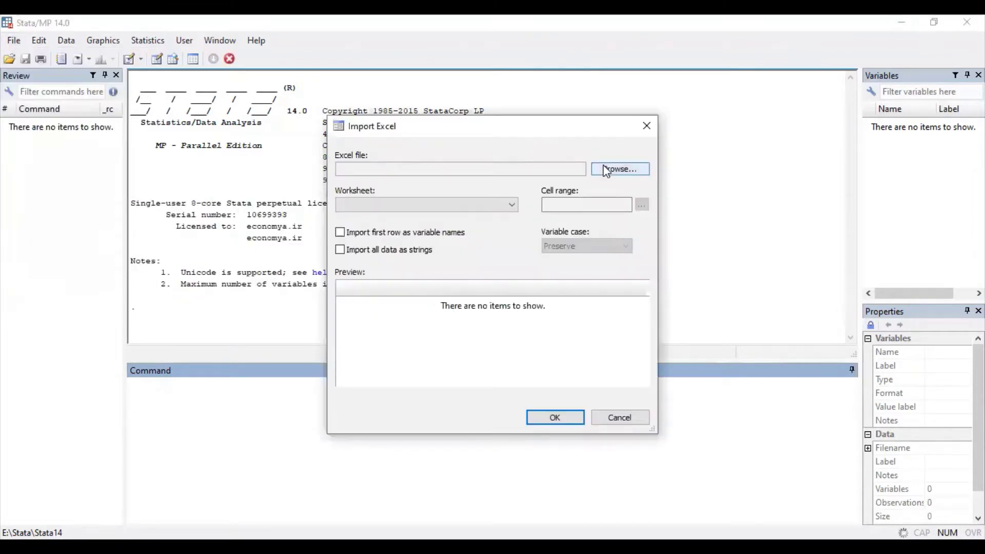
pyautogui.click(606, 170)
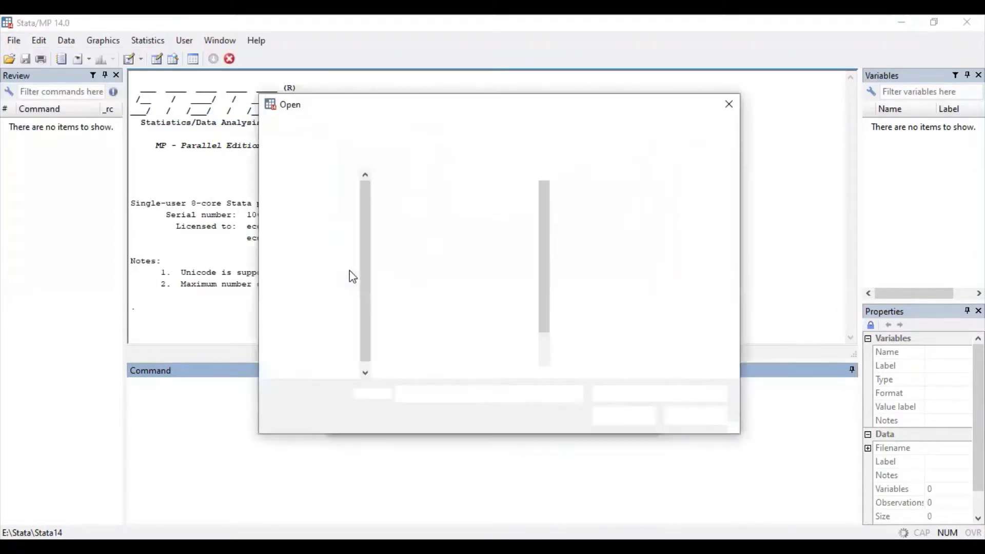
pyautogui.scroll(-1, 435, 293)
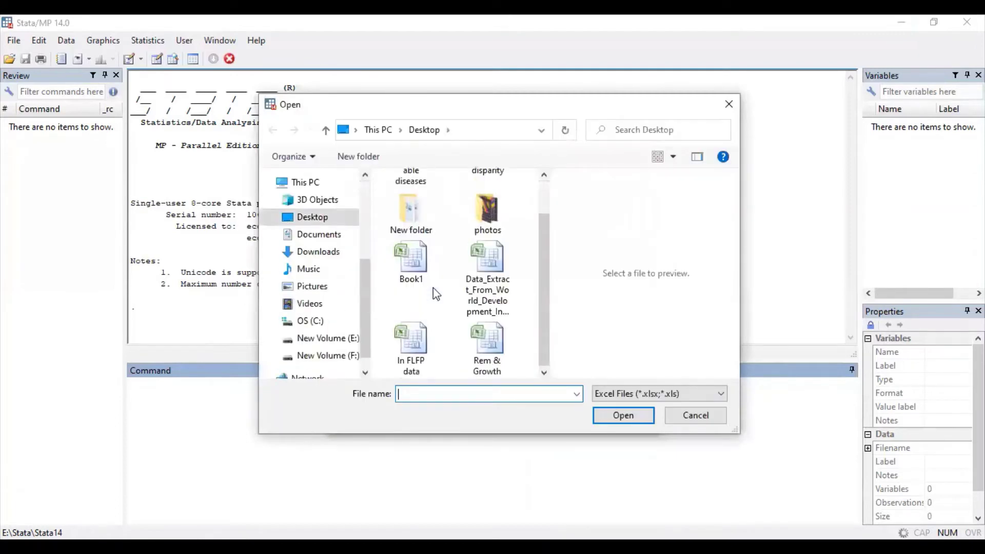
pyautogui.click(423, 338)
pyautogui.click(622, 415)
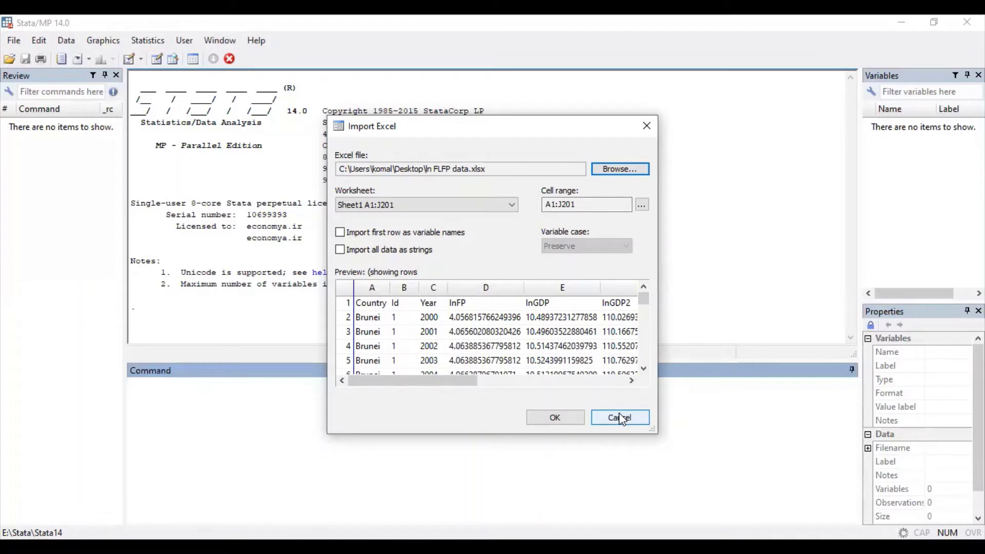
pyautogui.click(341, 232)
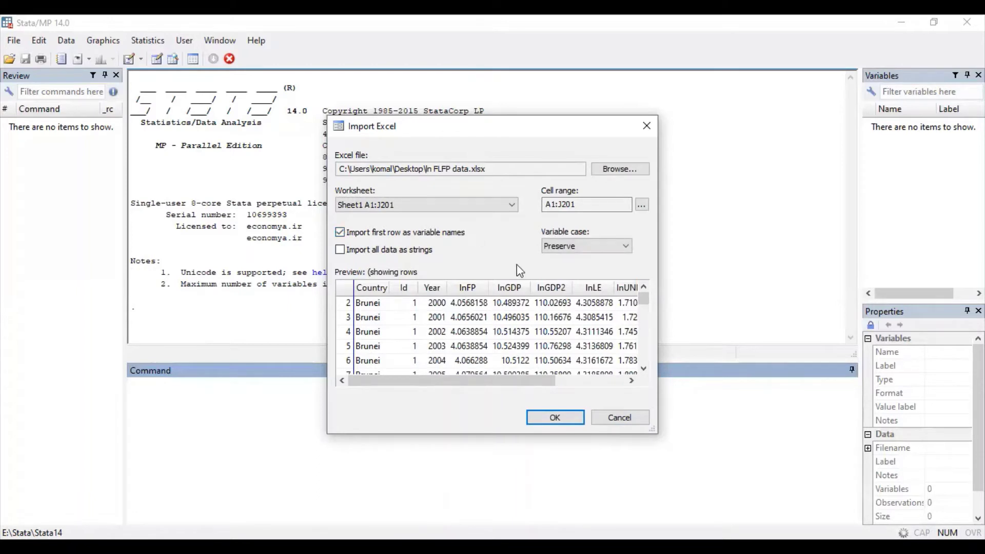
pyautogui.click(557, 418)
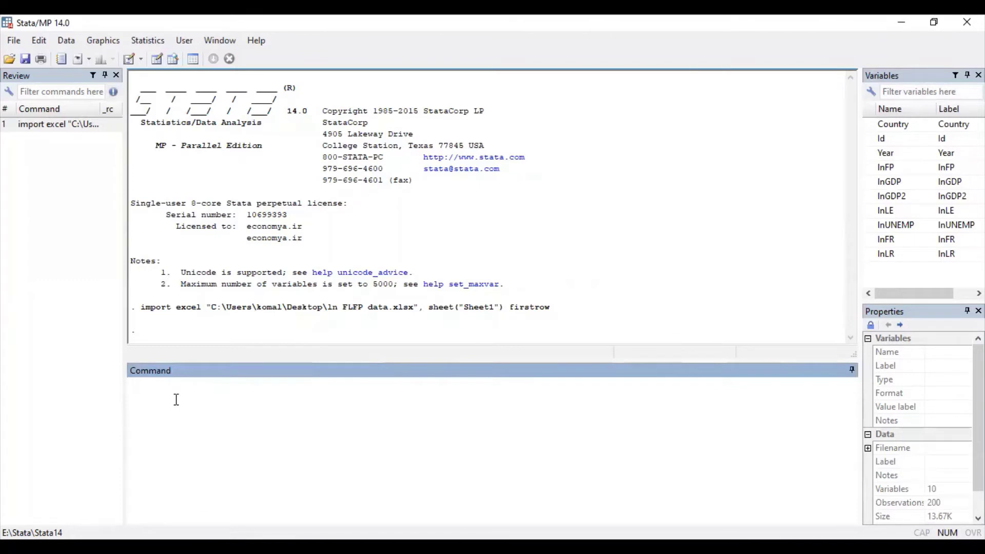
# - Run pwcorr on lnFP, lnGDP, lnLE, lnUNEMP, lnFR and lnLR
pyautogui.write('pwcorr')
pyautogui.click(869, 168)
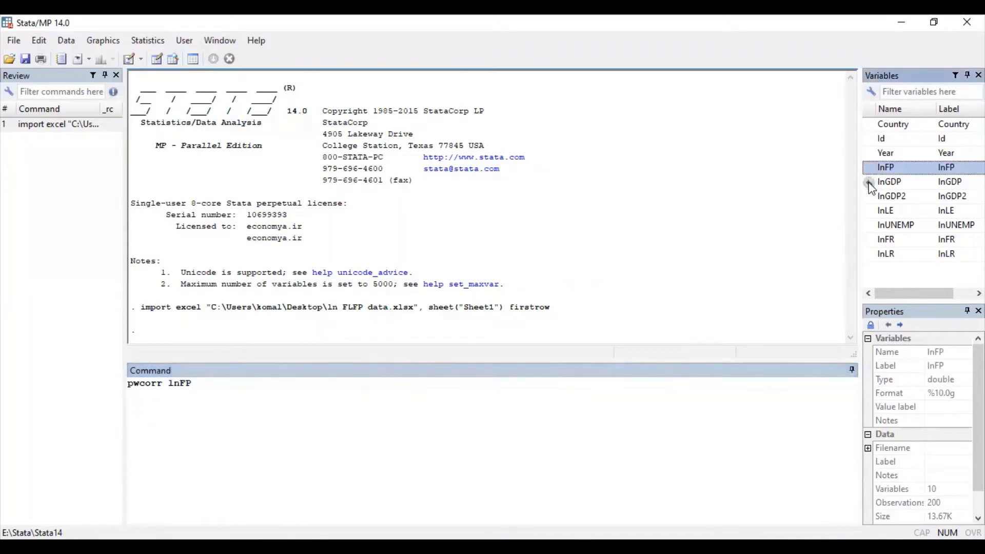
pyautogui.click(869, 183)
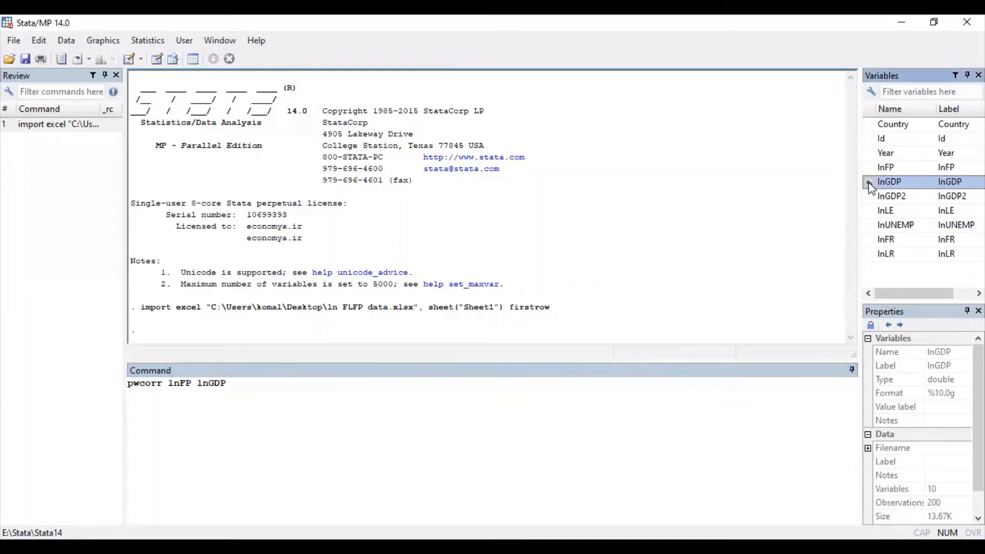
pyautogui.click(869, 211)
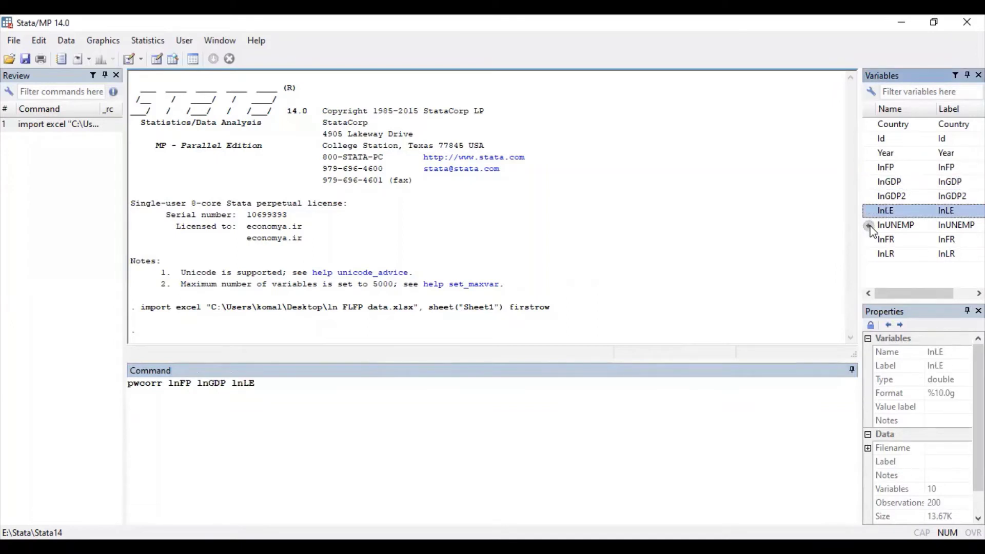
pyautogui.click(869, 226)
pyautogui.click(869, 240)
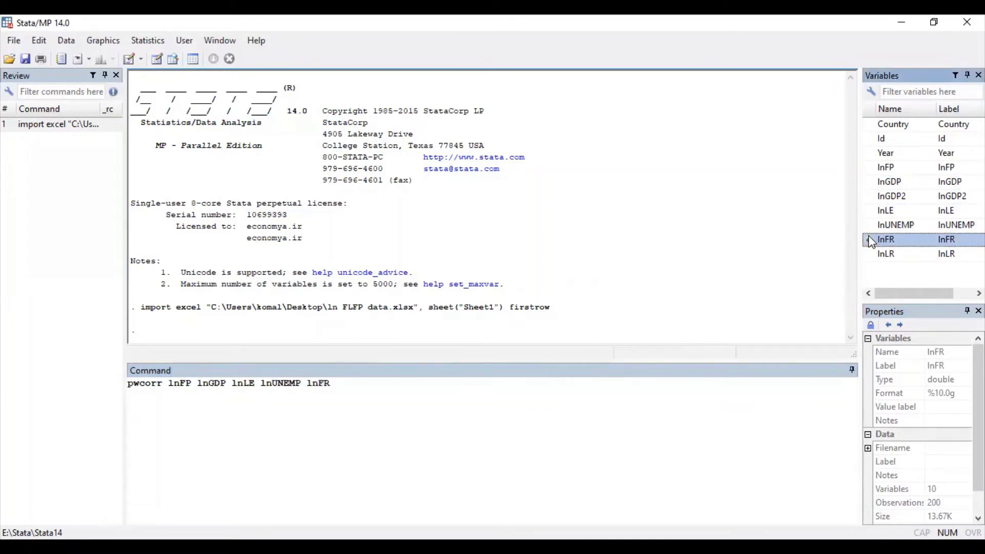
pyautogui.click(869, 254)
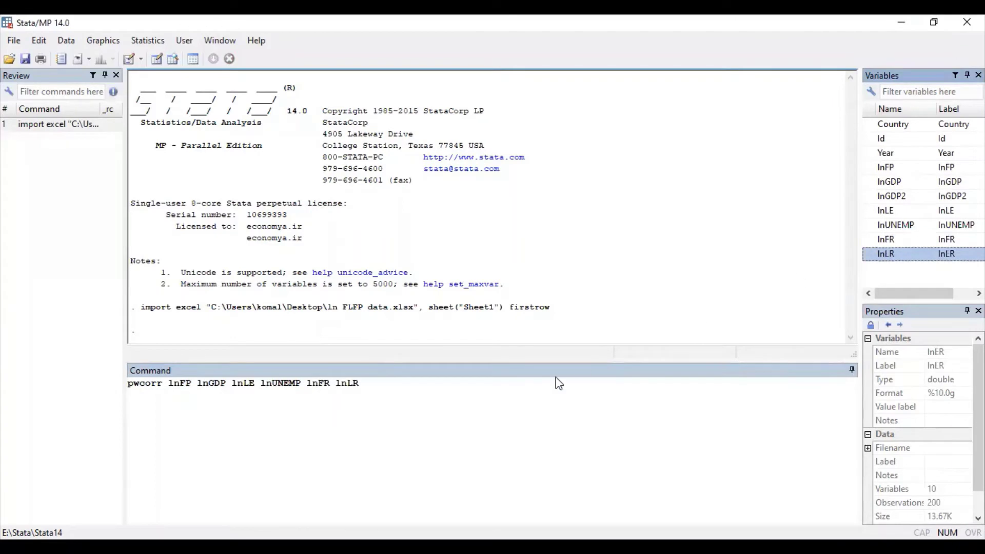
pyautogui.press('Return')
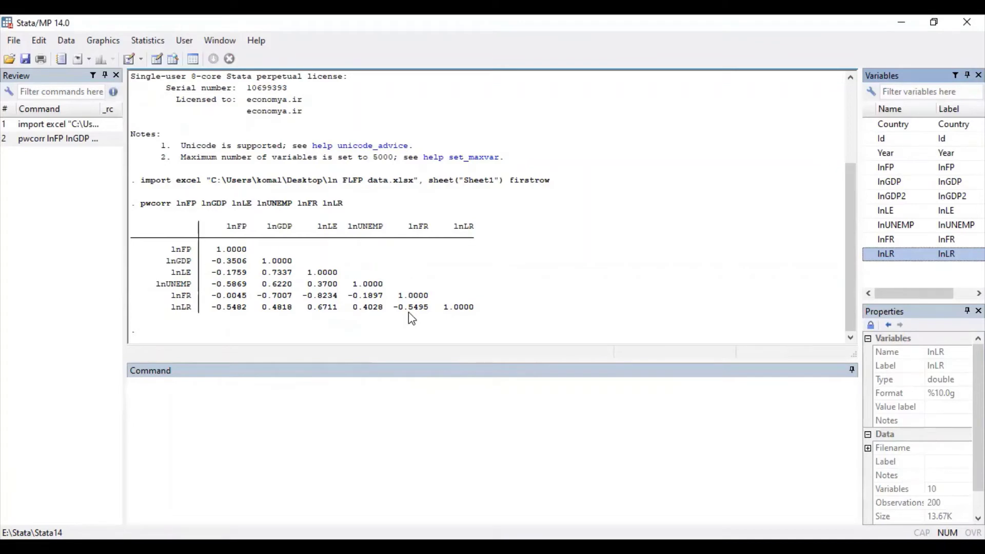
pyautogui.click(244, 391)
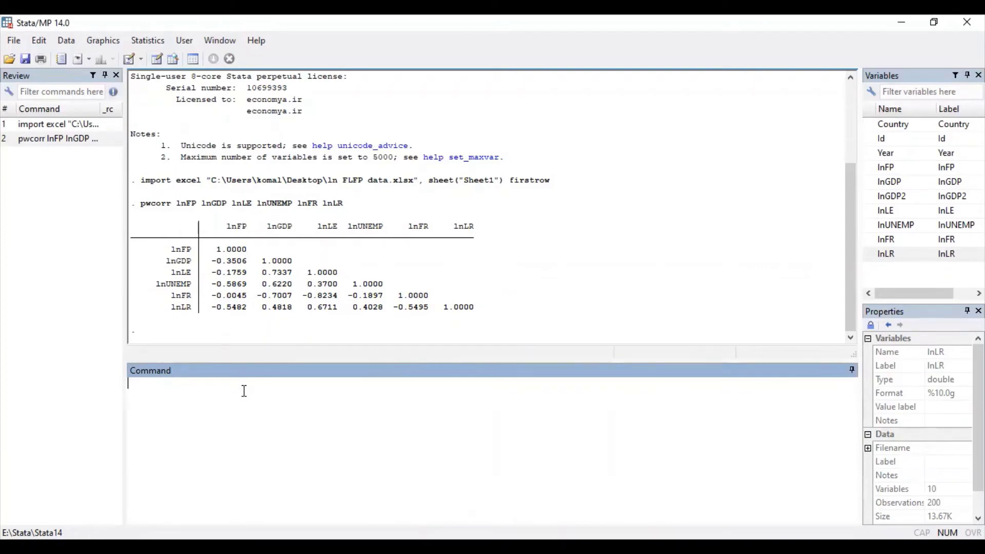
# - Build the command 'regress lnFP lnGDP lnLE lnUNEMP lnFR lnLR' from the Variables panel
pyautogui.write('regress')
pyautogui.moveTo(867, 172)
pyautogui.click(867, 172)
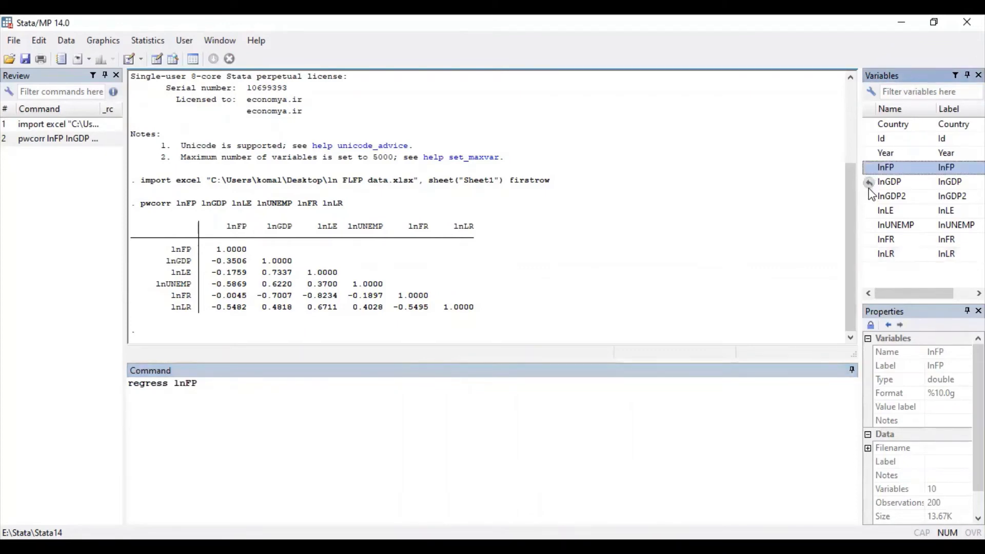
pyautogui.click(869, 183)
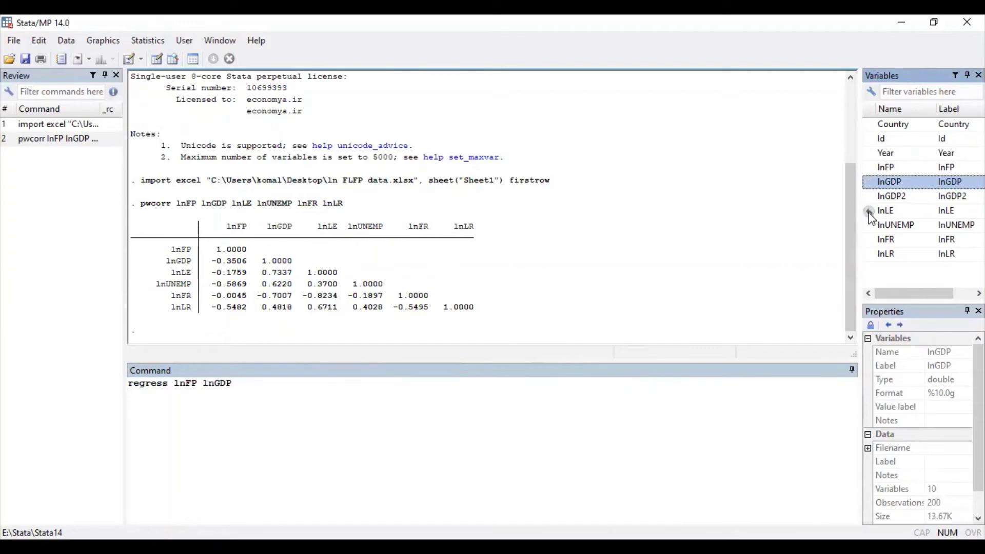
pyautogui.click(869, 213)
pyautogui.click(869, 226)
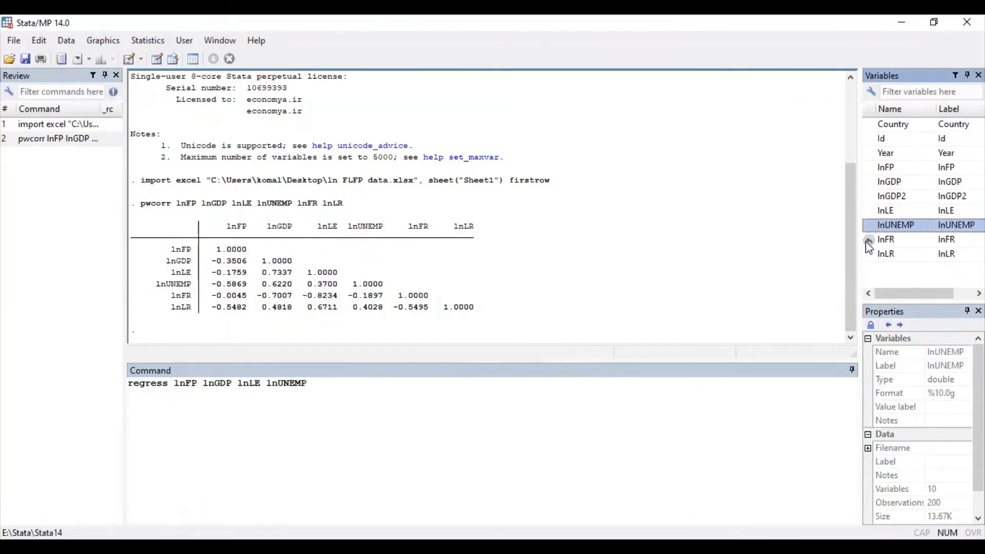
pyautogui.click(869, 240)
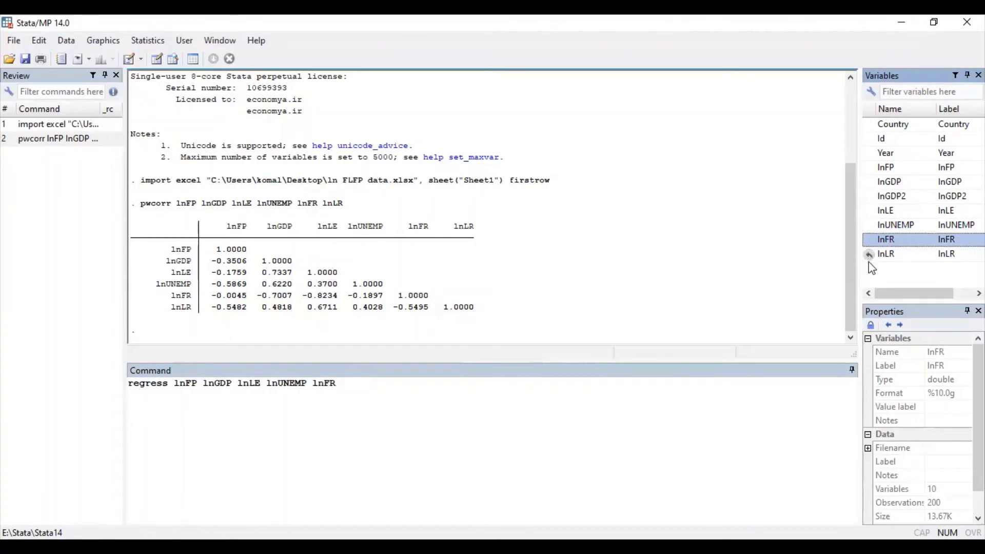
pyautogui.click(869, 255)
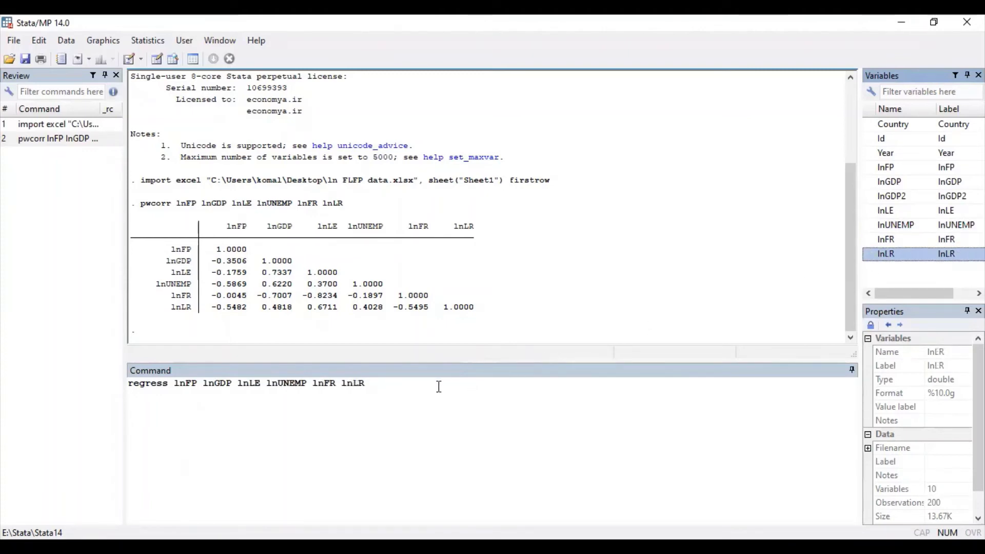
# - Highlight regress, the dependent lnFP and the five regressors in turn, then run the regression
pyautogui.click(129, 386)
pyautogui.moveTo(129, 386); pyautogui.dragTo(170, 388)
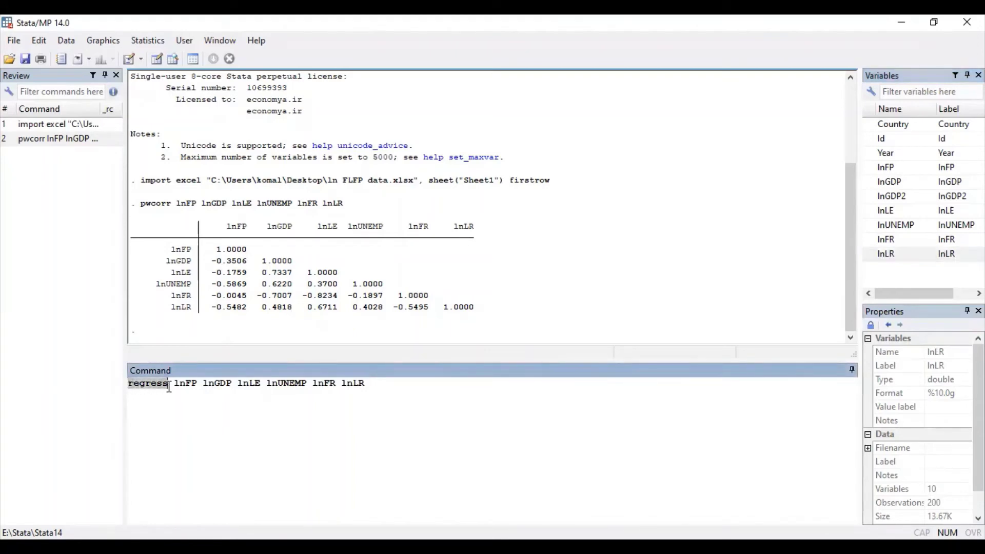
pyautogui.click(175, 384)
pyautogui.moveTo(176, 385); pyautogui.dragTo(204, 394)
pyautogui.click(206, 391)
pyautogui.hotkey('shift', 'End')
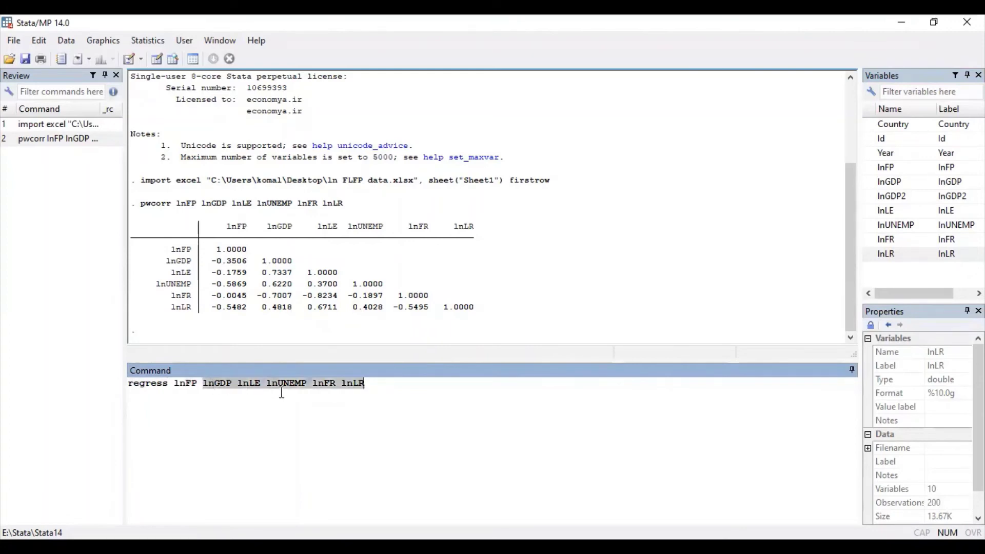
pyautogui.click(378, 385)
pyautogui.press('Return')
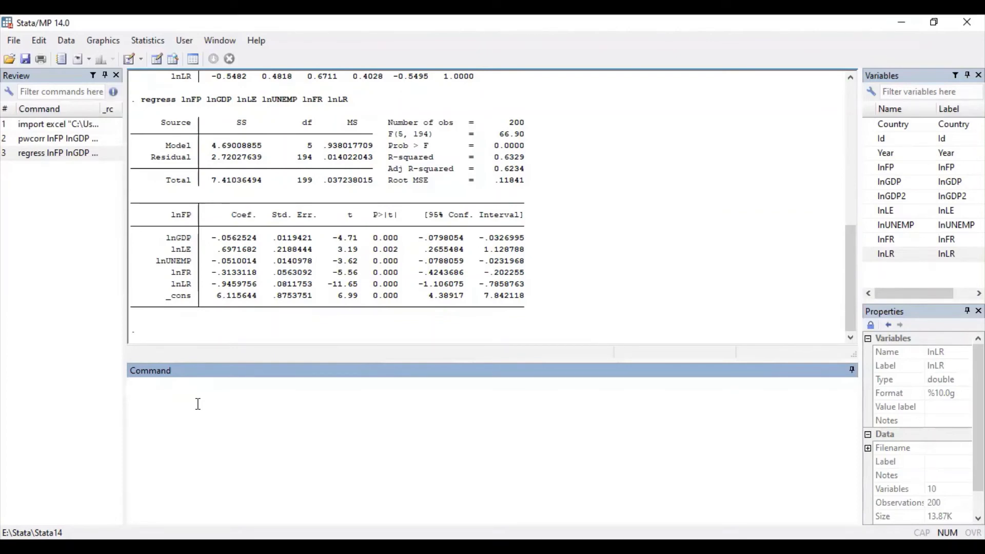
# - After the regression output appears, enter the vif command in the Command window
pyautogui.write('vif')
# - Run vif to list VIFs: lnLE 4.52, lnFR 4.21, lnGDP 4.17, lnUNEMP 2.32, lnLR 2.02
pyautogui.press('Return')
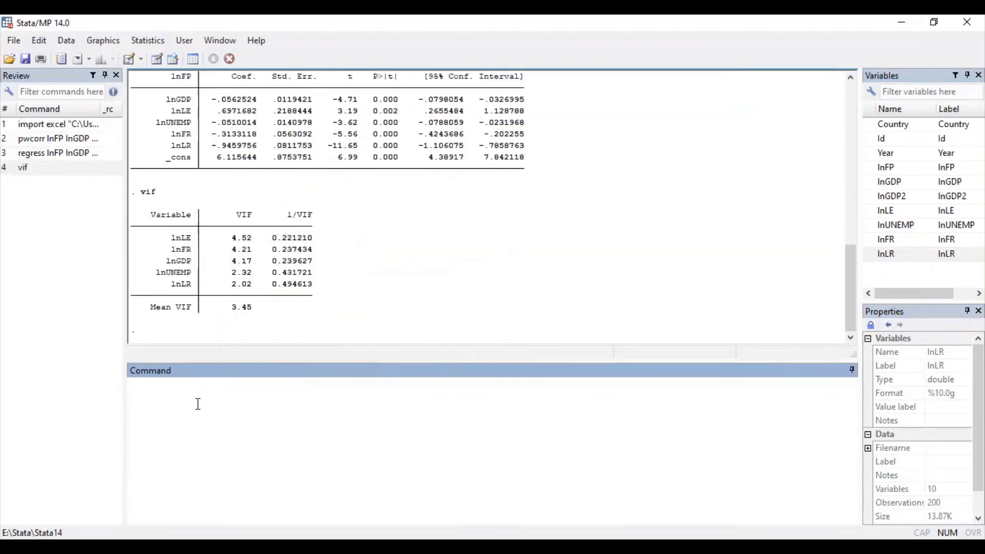